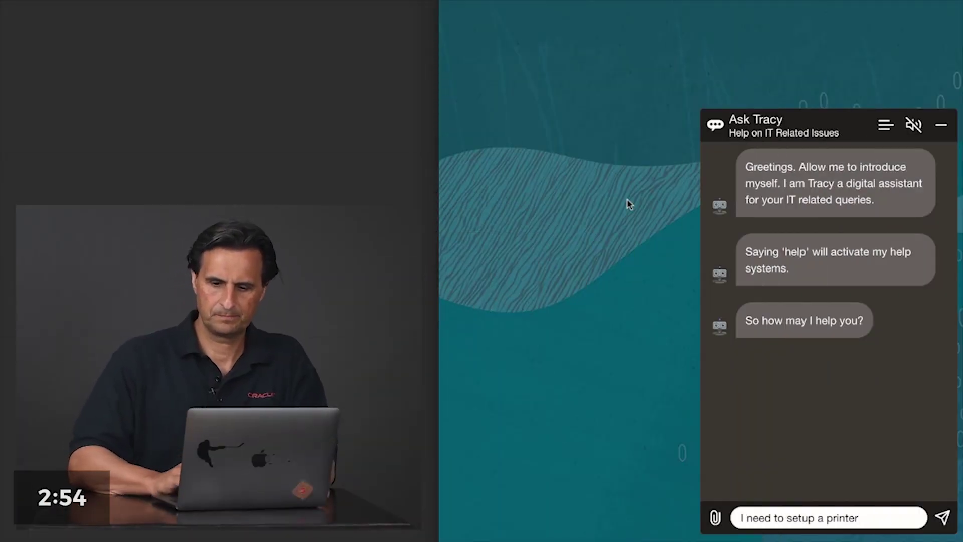
Step: Send the printer setup request, pick HP LaserJet Enterprise M612x, and open its PDF configuration guide
key("Return")
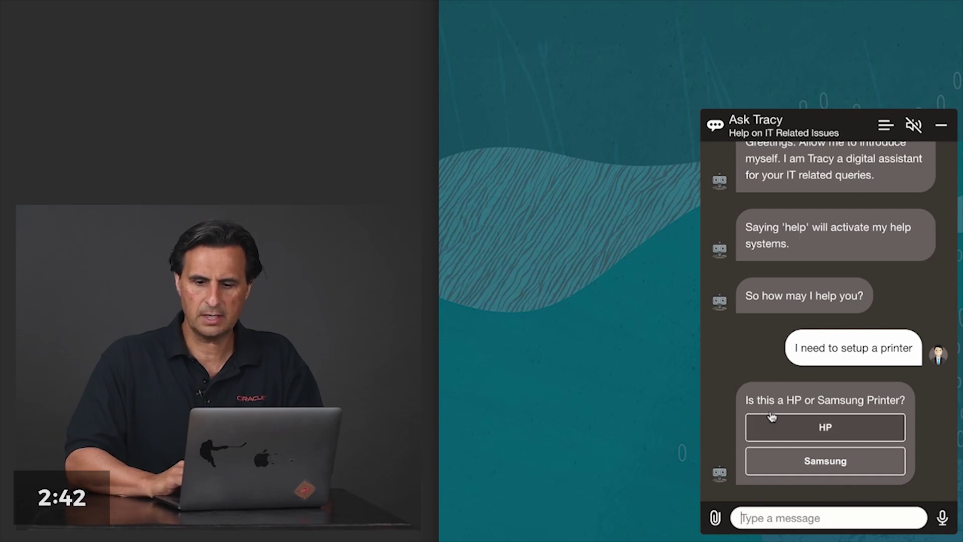
left_click(777, 427)
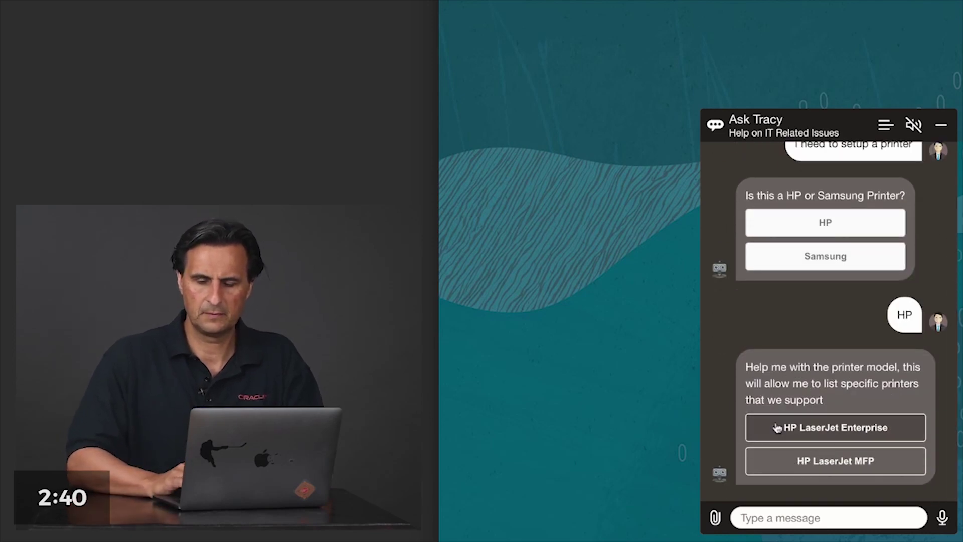
left_click(778, 427)
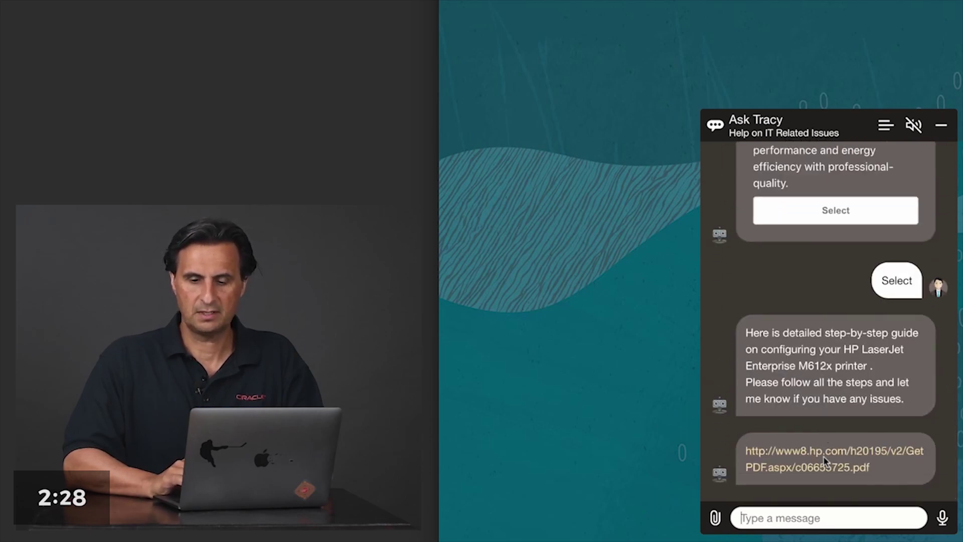
left_click(825, 454)
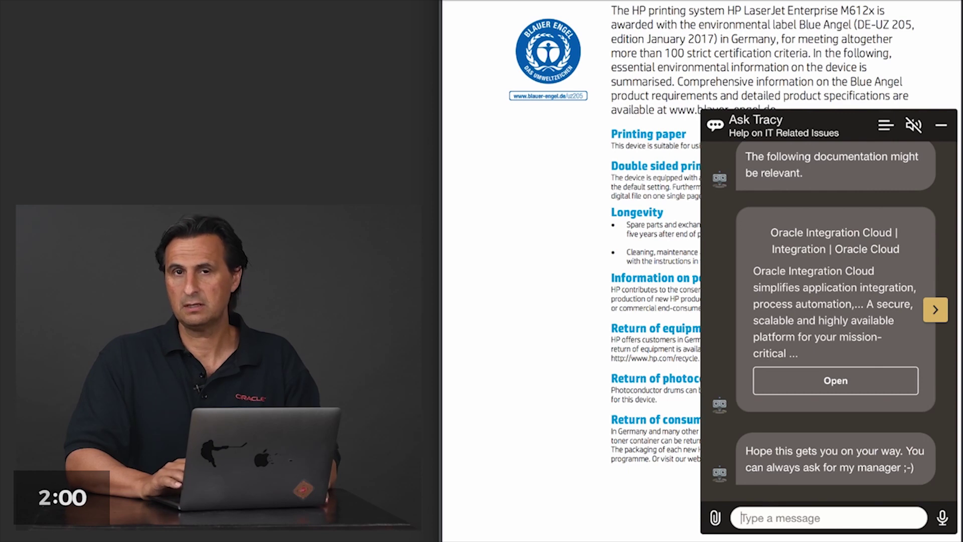
Step: Advance the documentation carousel to the Risk Management Cloud card and open it
left_click(935, 310)
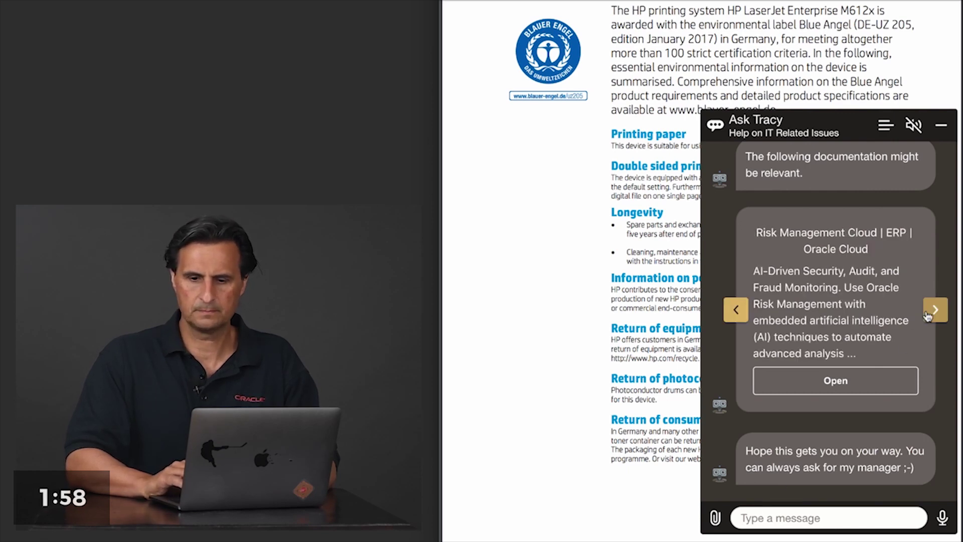
left_click(875, 384)
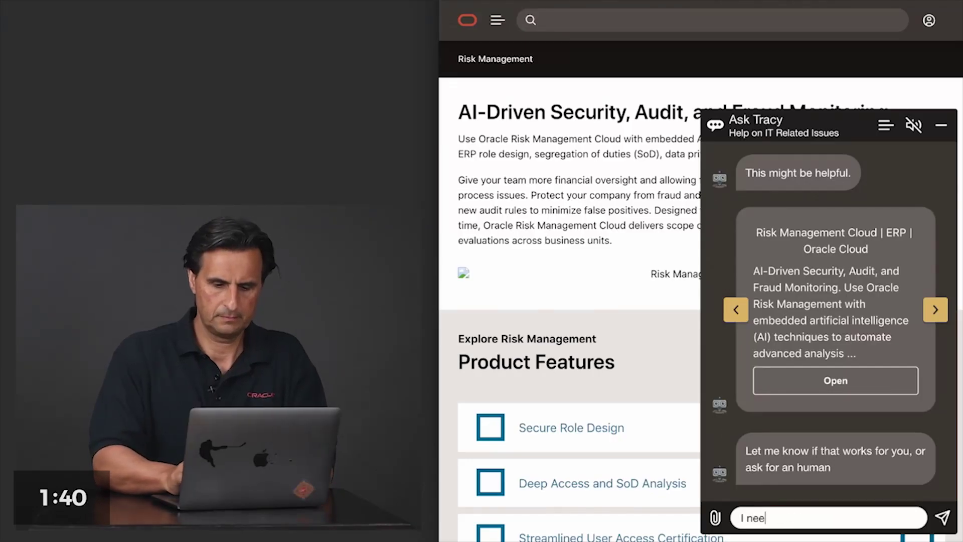
type("o reset my password")
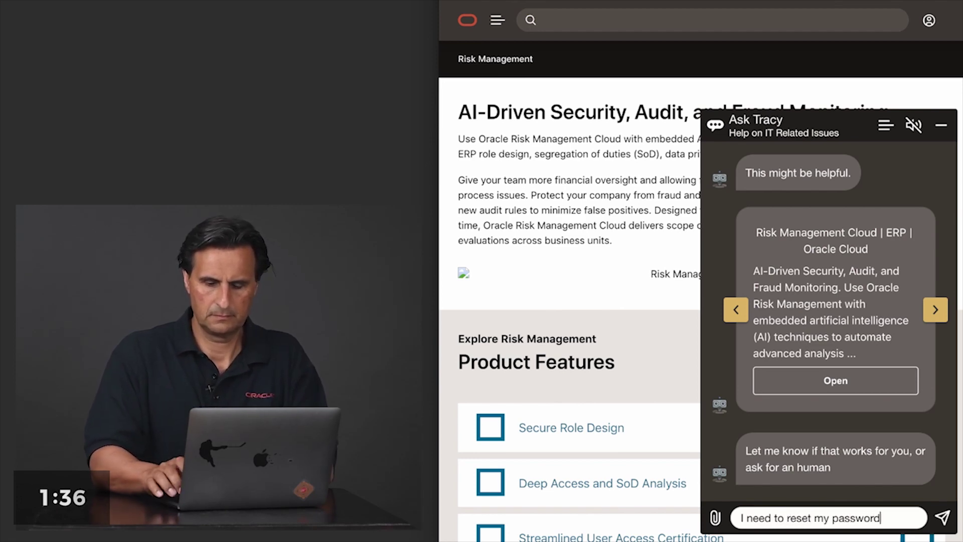
Step: Send 'I need to reset my password', choose Windows, and paste in the Internet access question
key("Return")
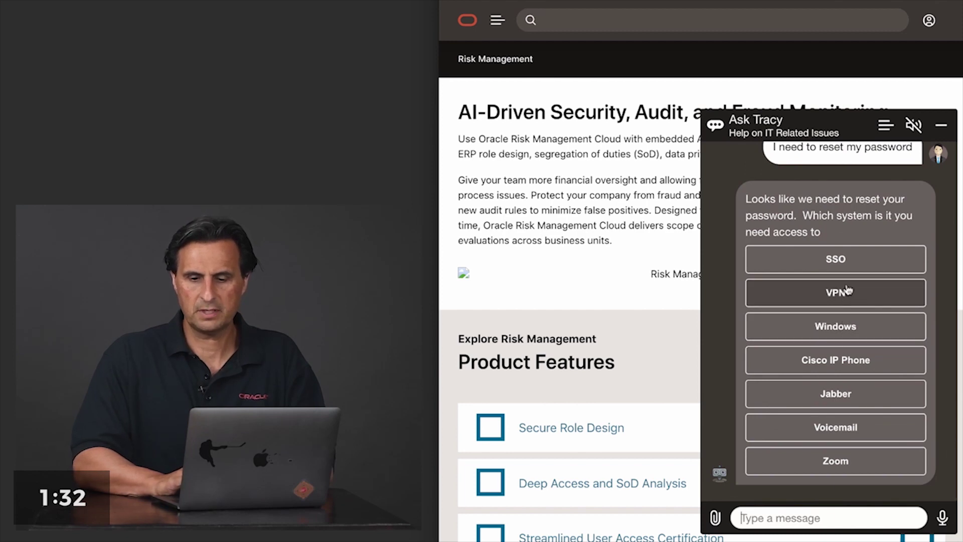
left_click(846, 326)
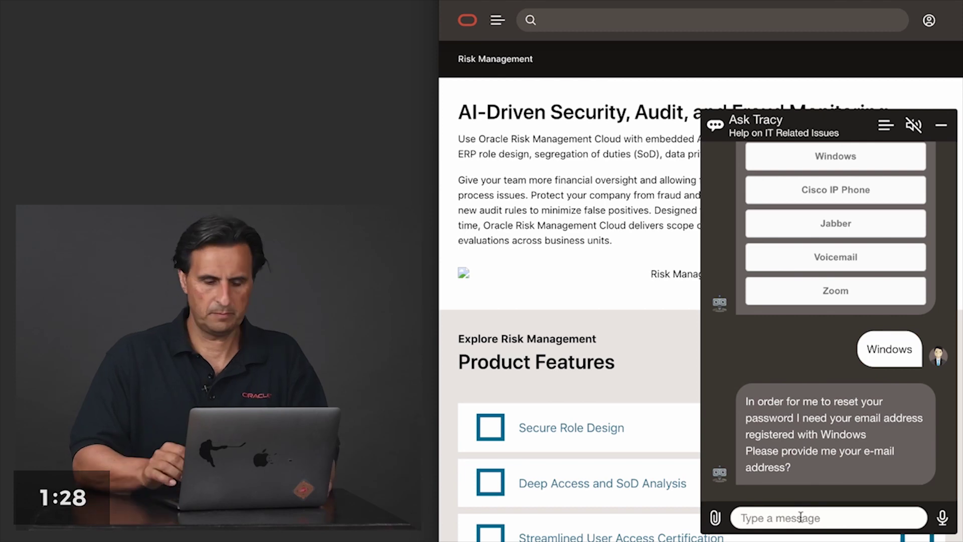
type("I have troubles with my Internet access.")
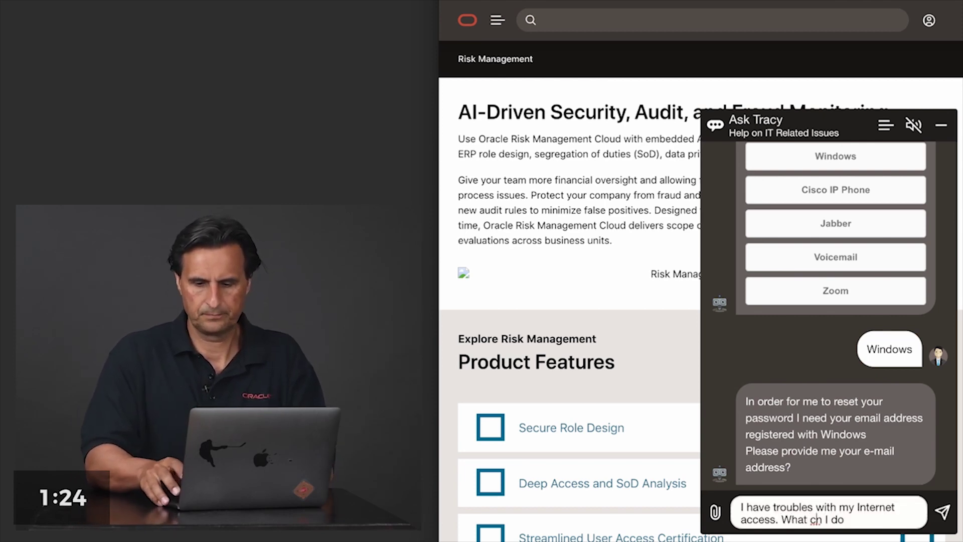
Step: Send the Internet access question and expand Tracy's troubleshooting steps with Read more
key("Return")
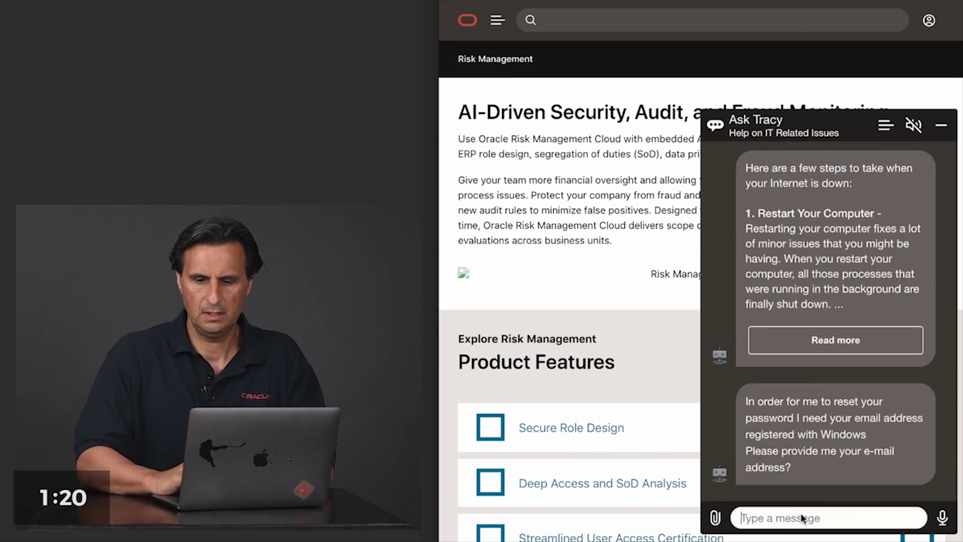
left_click(863, 337)
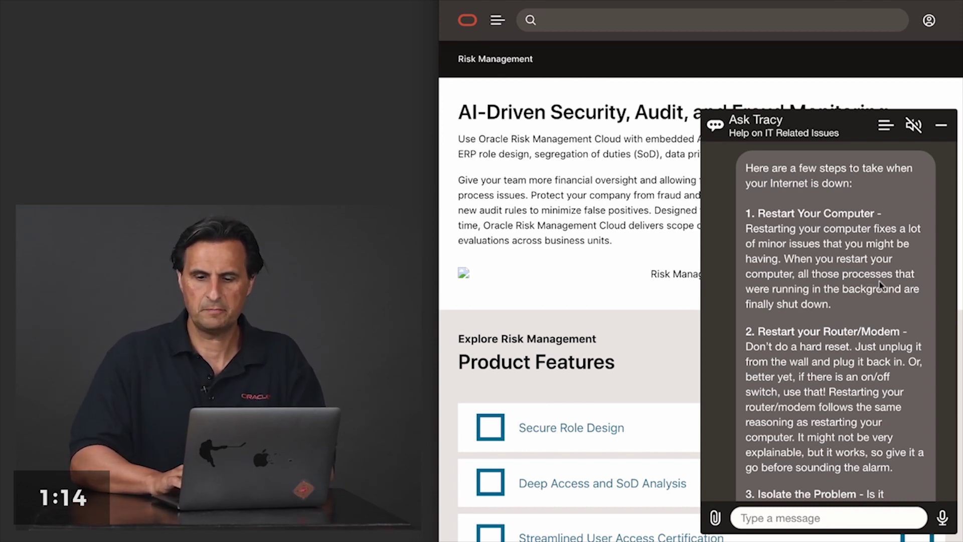
scroll(865, 294, "down", 4)
scroll(865, 294, "down", 3)
scroll(865, 293, "down", 3)
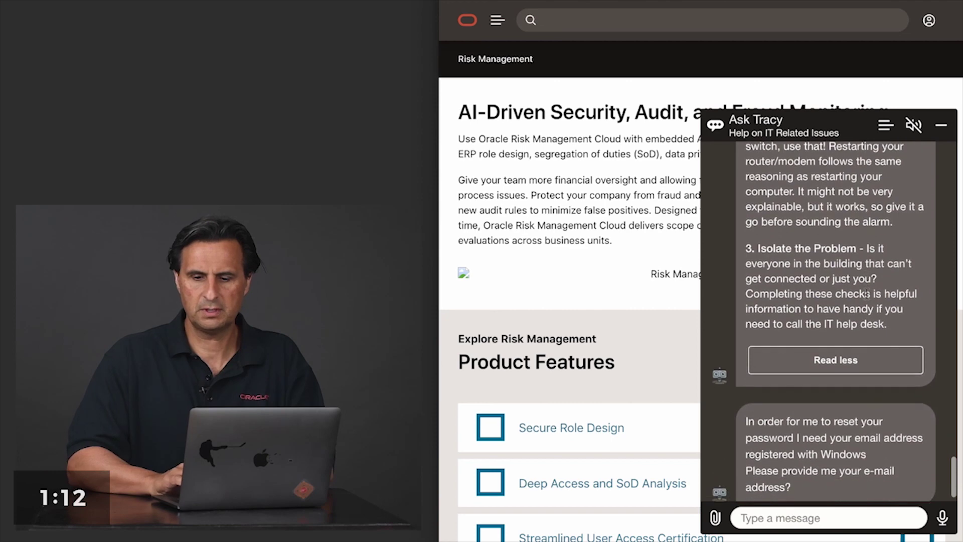
scroll(866, 294, "down", 2)
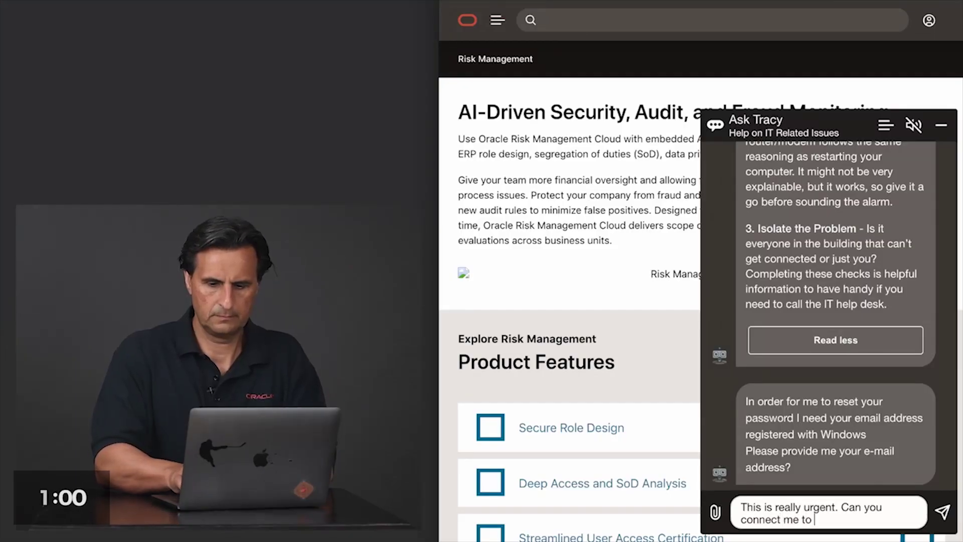
type("a human age")
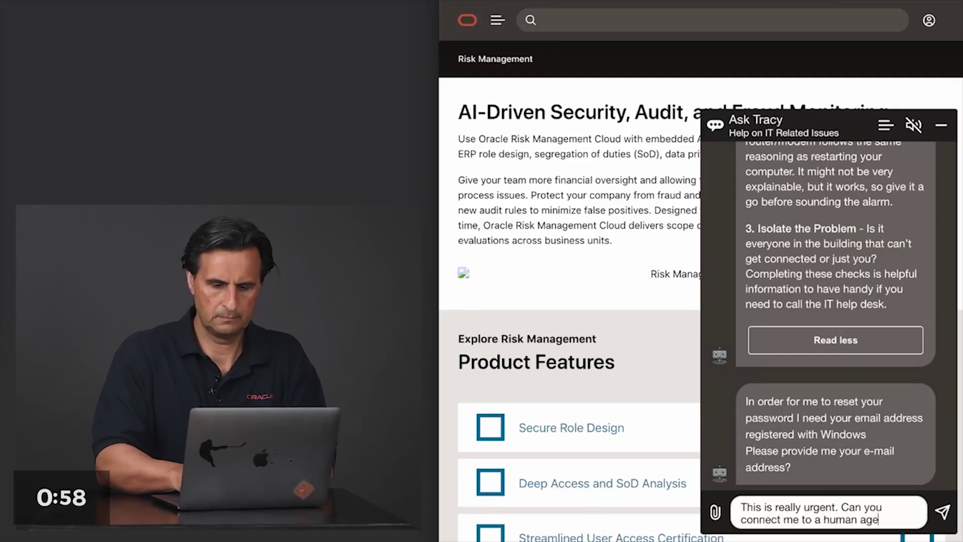
type("nt")
Step: Send 'This is really urgent. Can you connect me to a human agent'
key("Return")
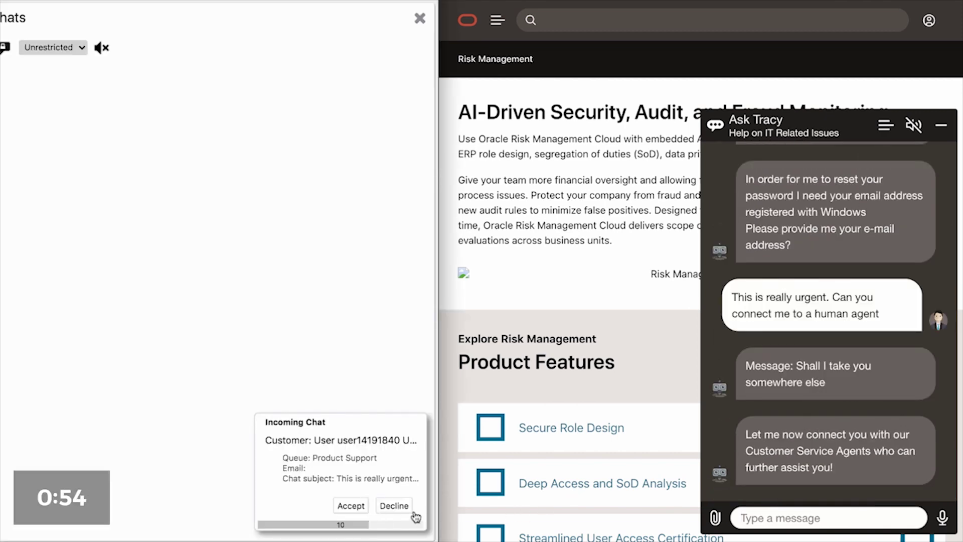
left_click(351, 505)
type("Okay, lets see if we can get your Internet problem fixed")
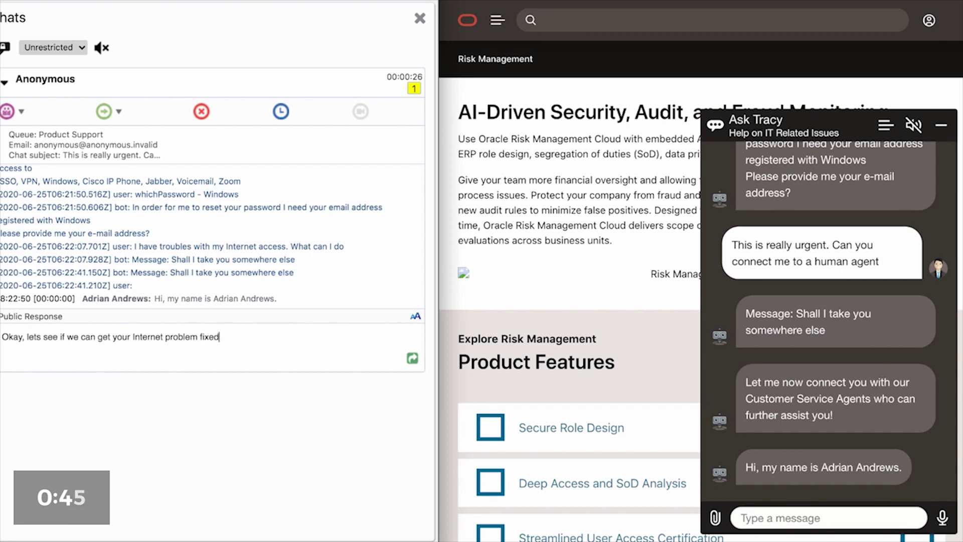
key("Return")
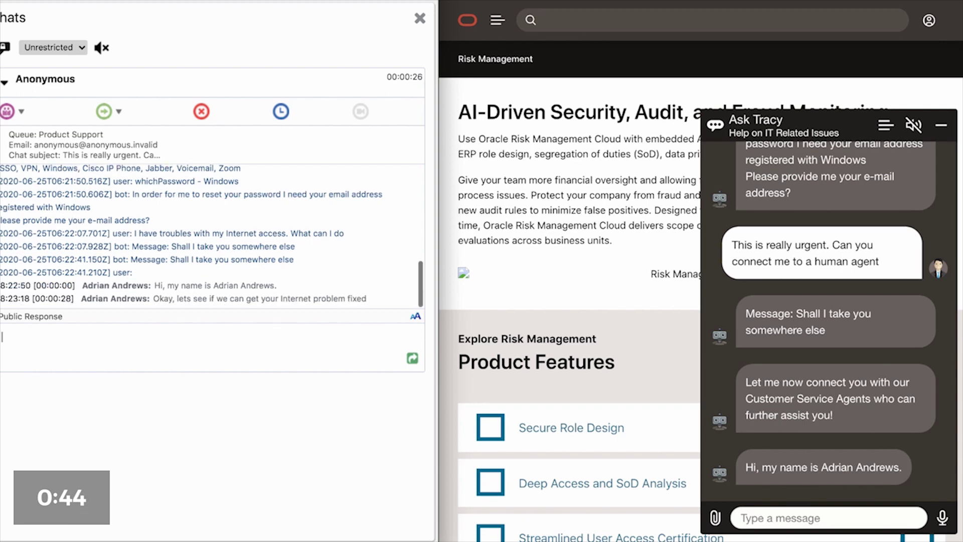
type("cool")
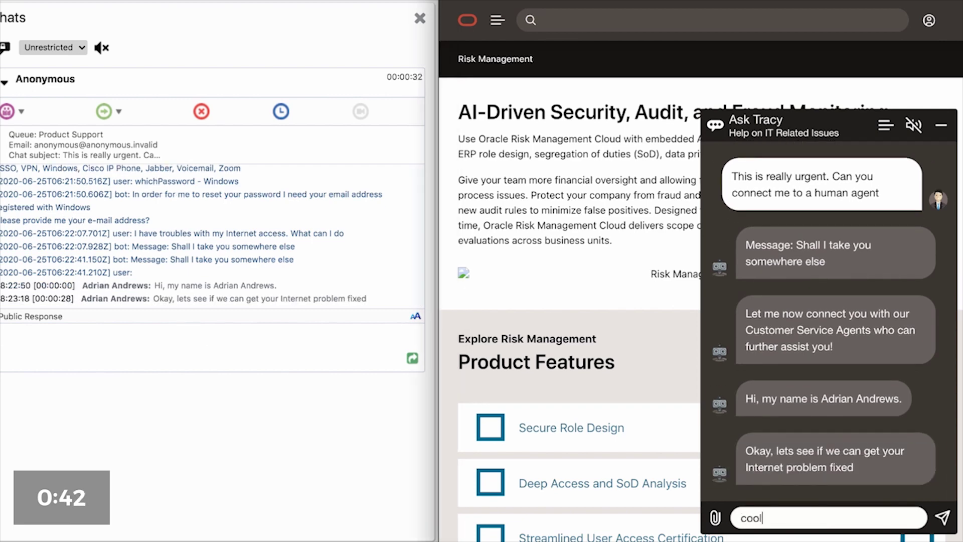